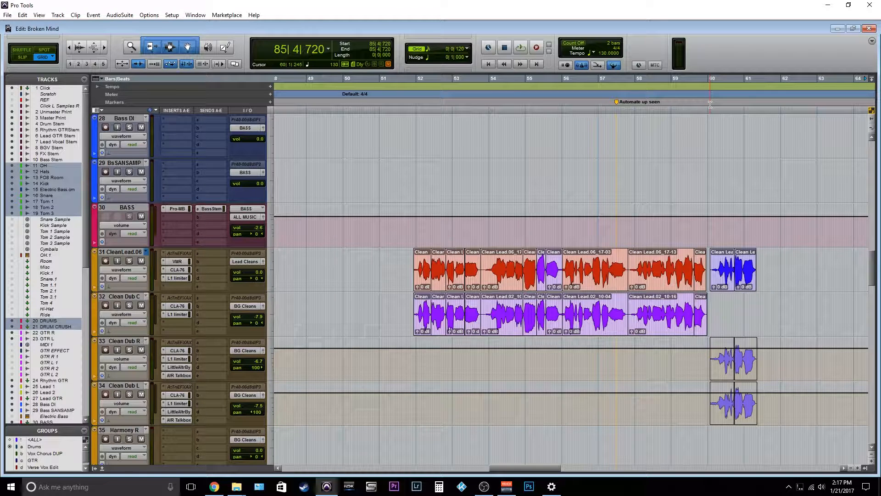
click(578, 264)
click(586, 289)
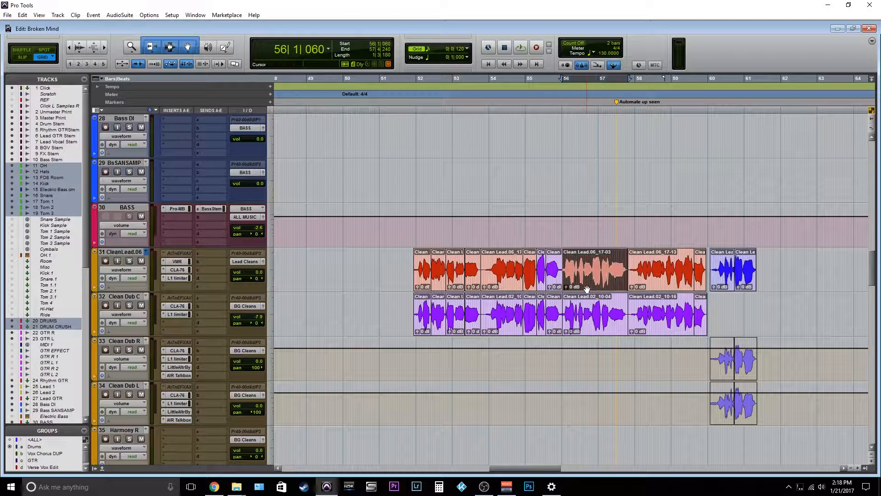
key(super+Tab)
key(super+Tab)
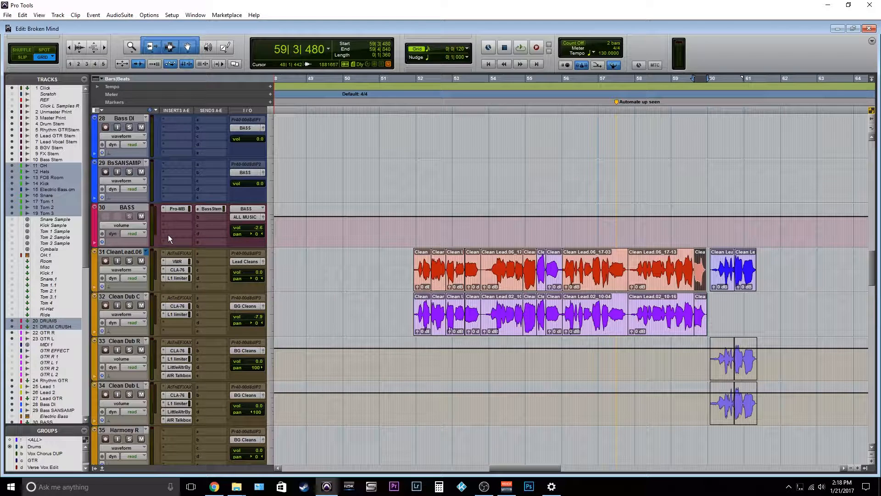
click(145, 296)
click(317, 239)
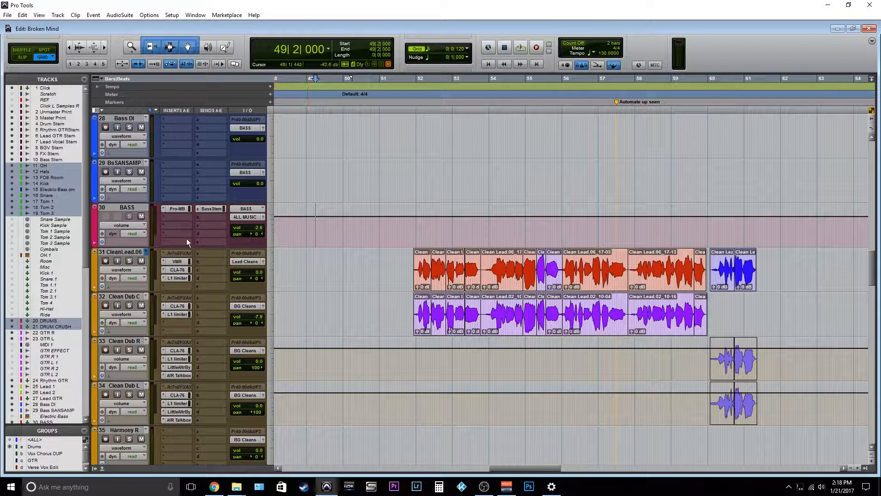
click(146, 251)
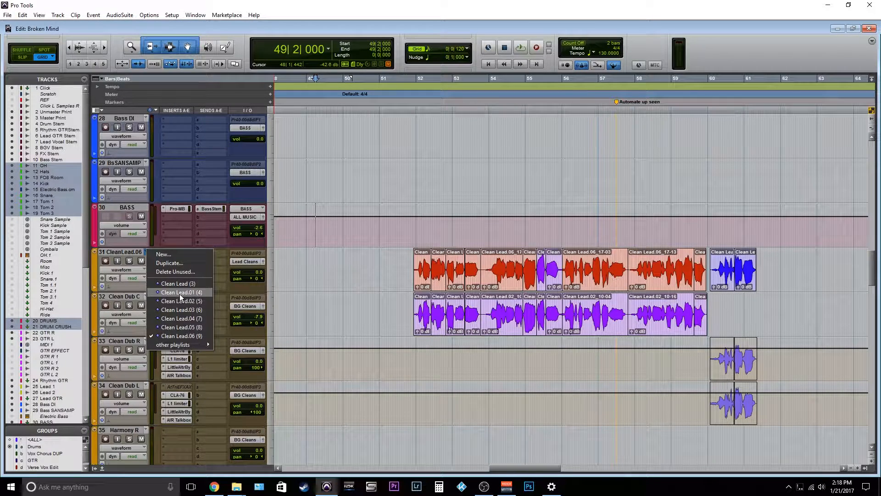
click(345, 271)
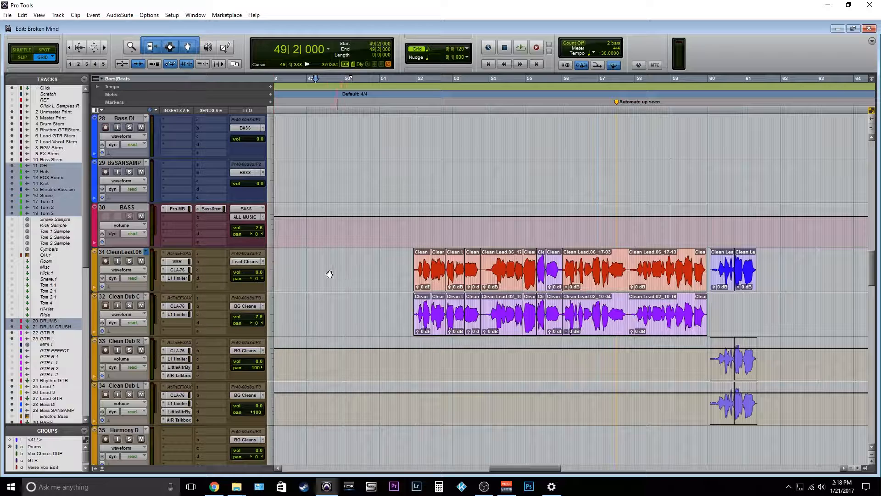
click(147, 251)
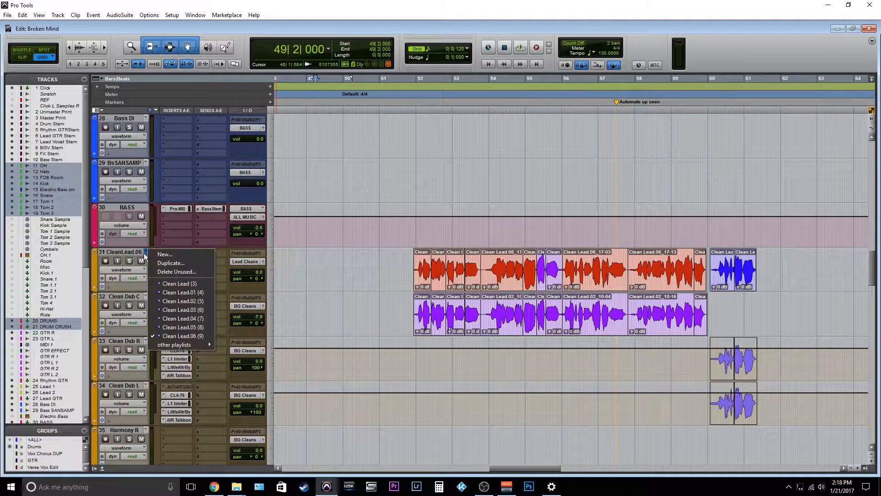
click(177, 254)
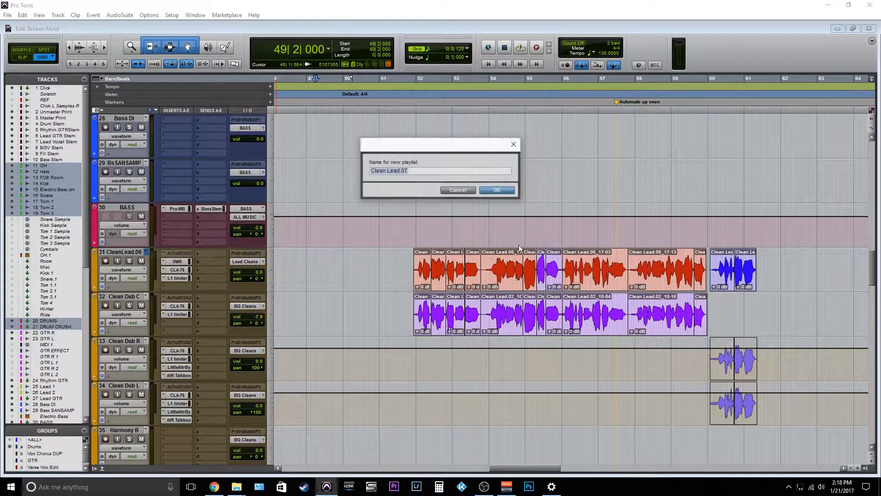
click(457, 190)
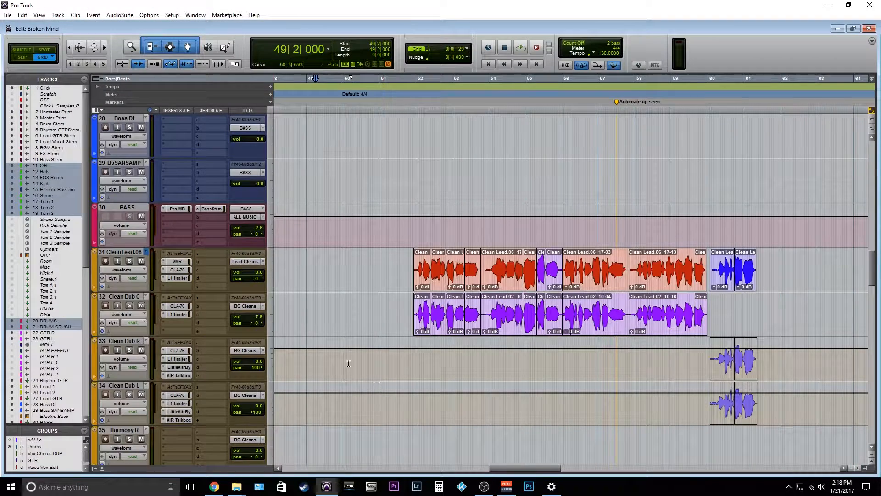
Switch the Clean Lead.06 track to playlists view so its alternate takes show as lanes beneath it.
click(128, 270)
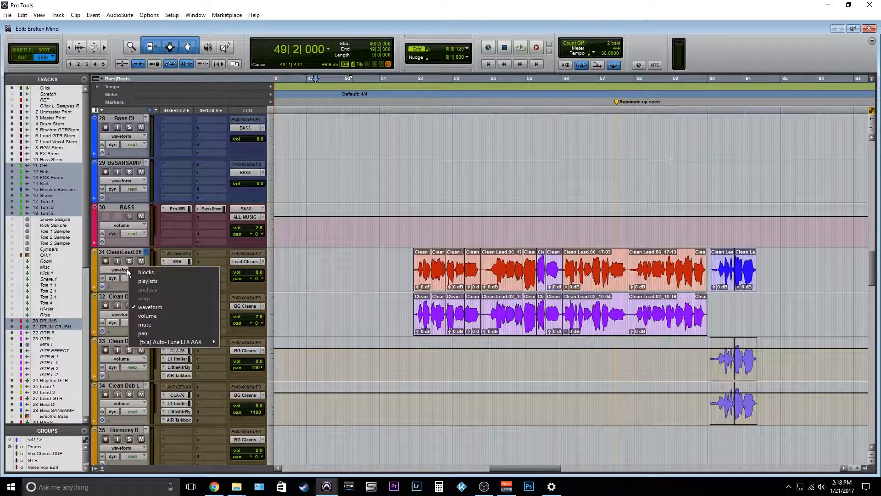
click(146, 281)
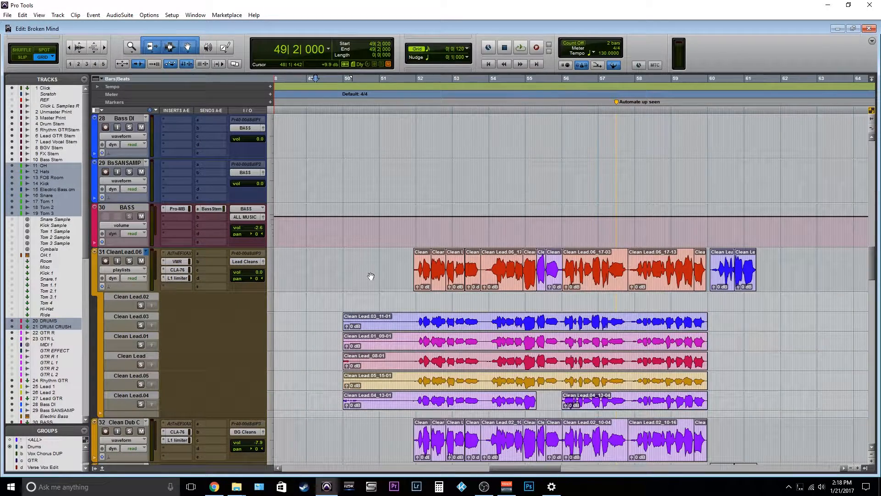
scroll(370, 275, down, 2)
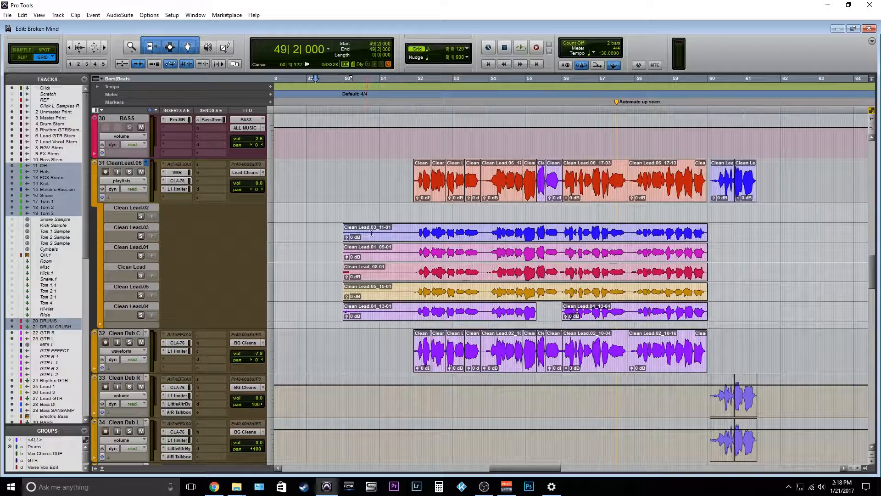
drag(367, 233, 730, 306)
click(716, 285)
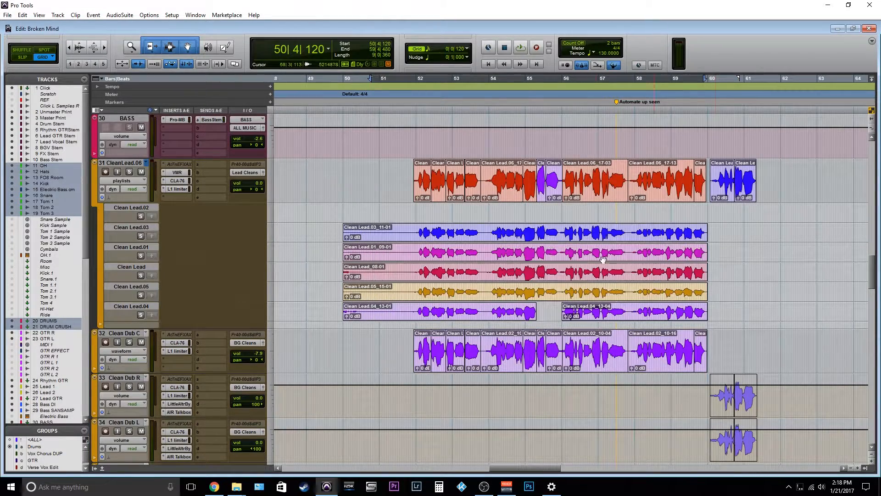
click(123, 181)
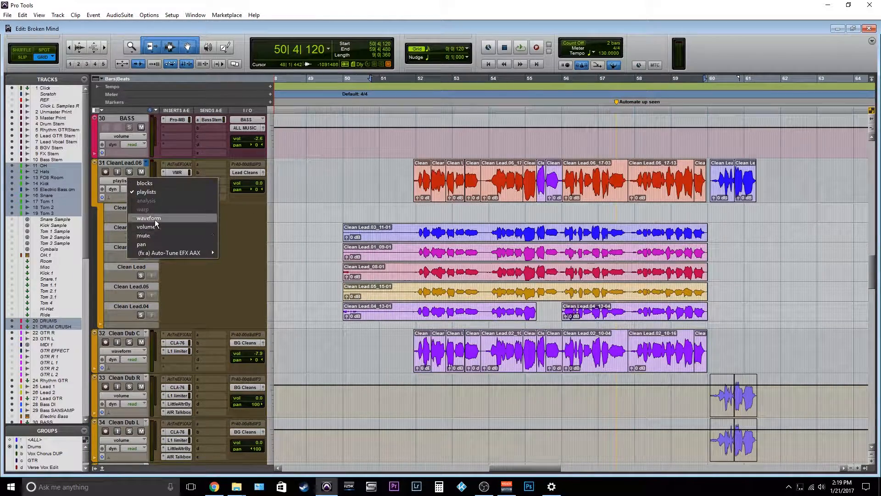
click(119, 191)
click(121, 181)
click(143, 201)
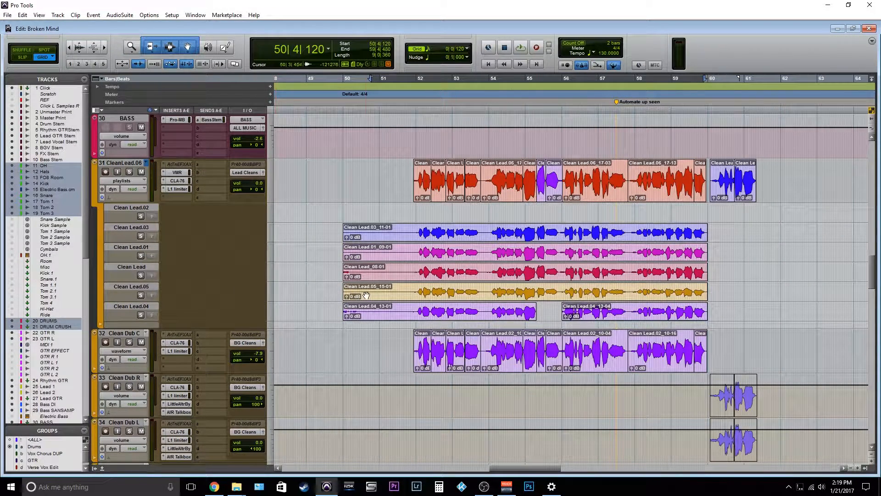
Examine the waveforms of the stacked Clean Lead takes along the timeline.
key(ctrl+bracketright)
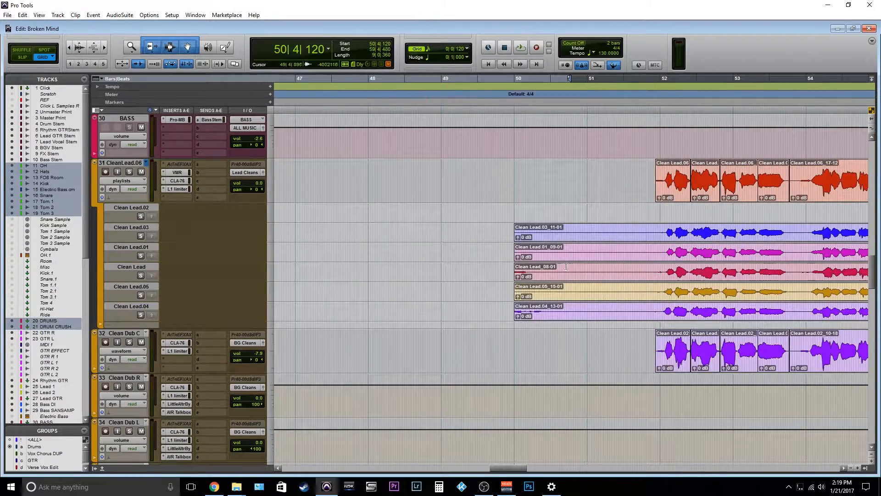
key(t)
scroll(672, 258, right, 10)
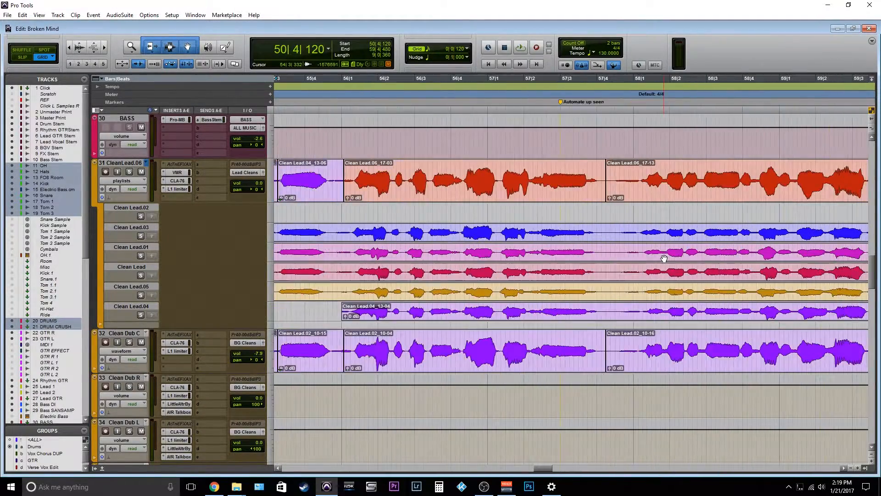
scroll(664, 259, right, 5)
scroll(657, 260, left, 7)
key(r)
key(r)
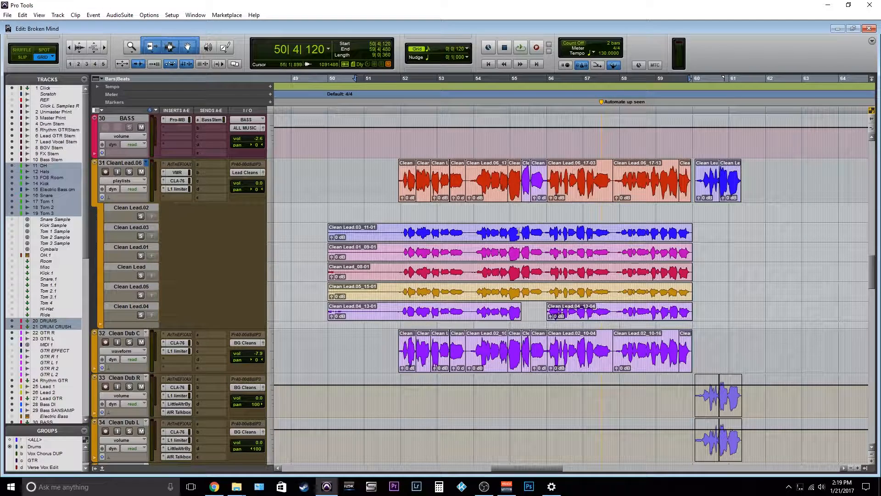
Select the two purple clips on the main Clean Lead.06 lane and locate the matching gap in the Clean Lead.04 take.
click(524, 203)
click(525, 194)
shift+click(538, 196)
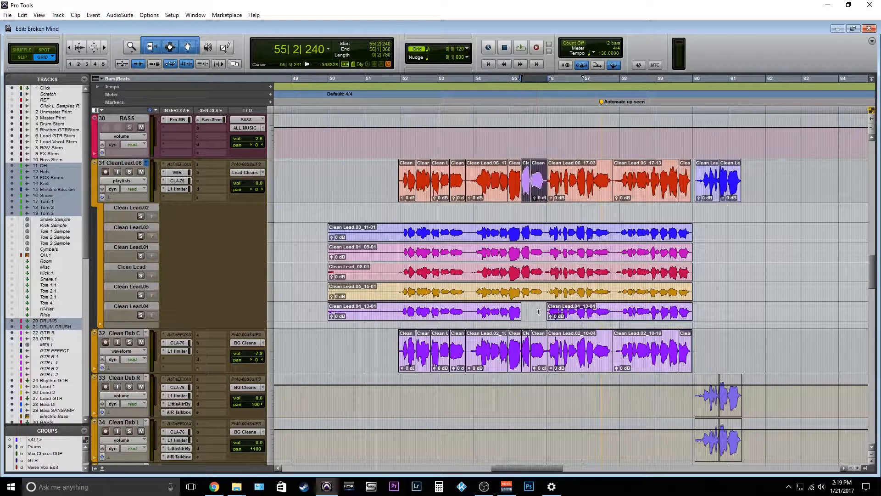
click(529, 312)
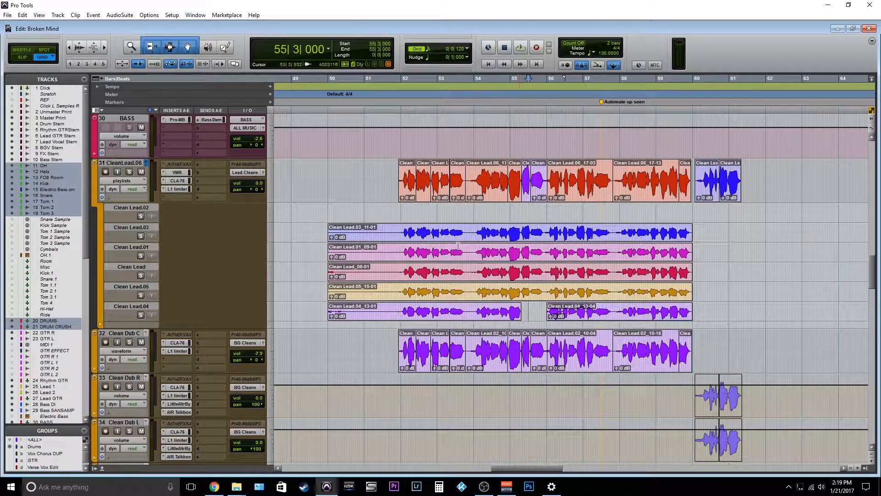
Solo the Clean Lead.03 take and play it from 52|1|240.
click(403, 231)
click(140, 216)
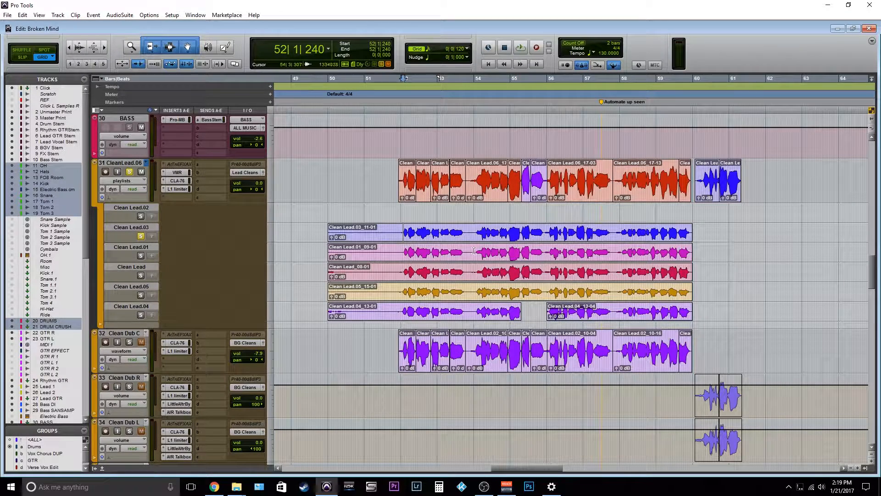
key(space)
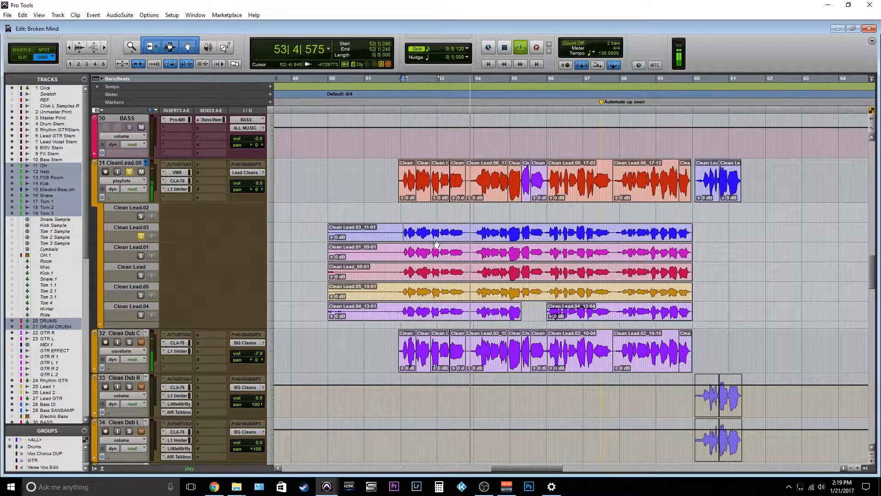
key(space)
Audition the opening vocal phrase by playing from 51|4|120.
key(t)
click(550, 178)
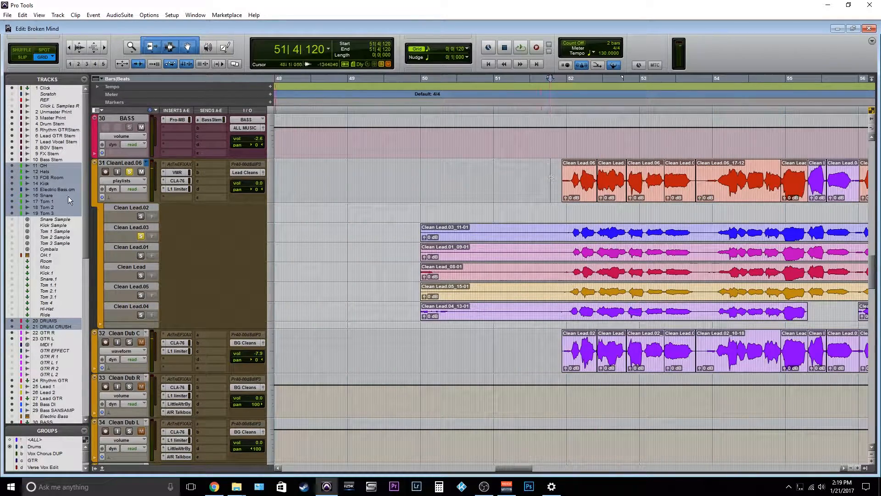
key(space)
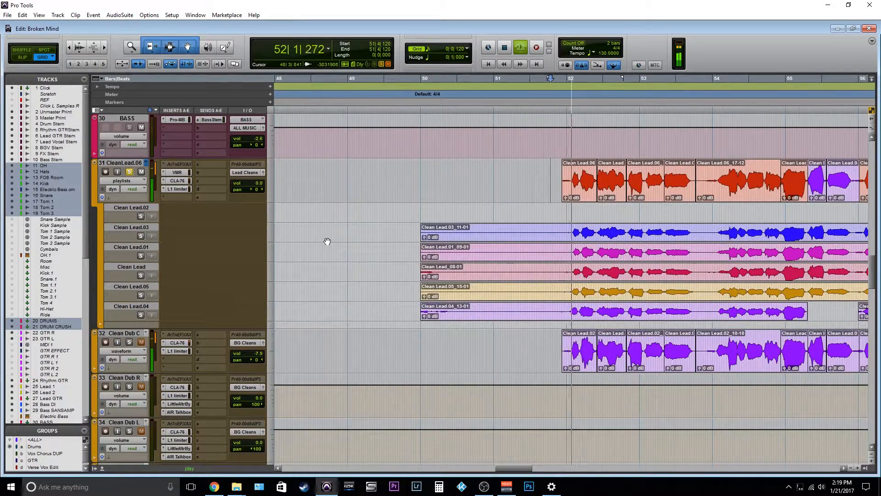
scroll(327, 241, right, 3)
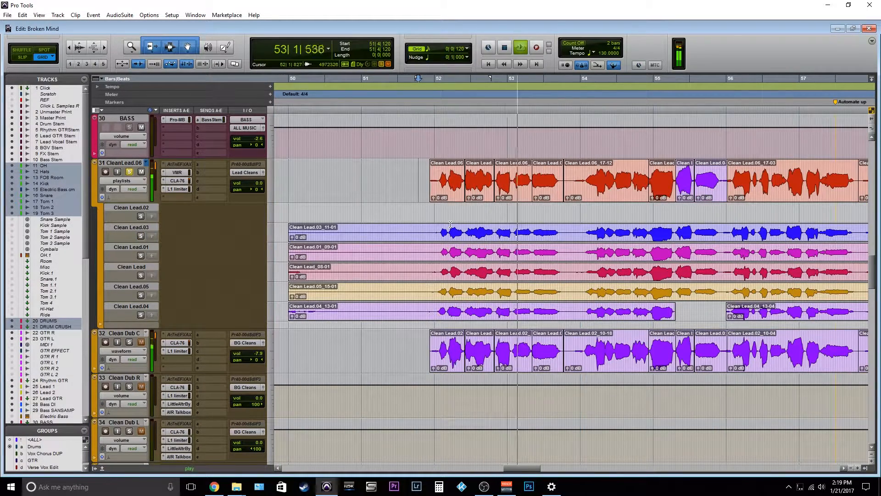
key(space)
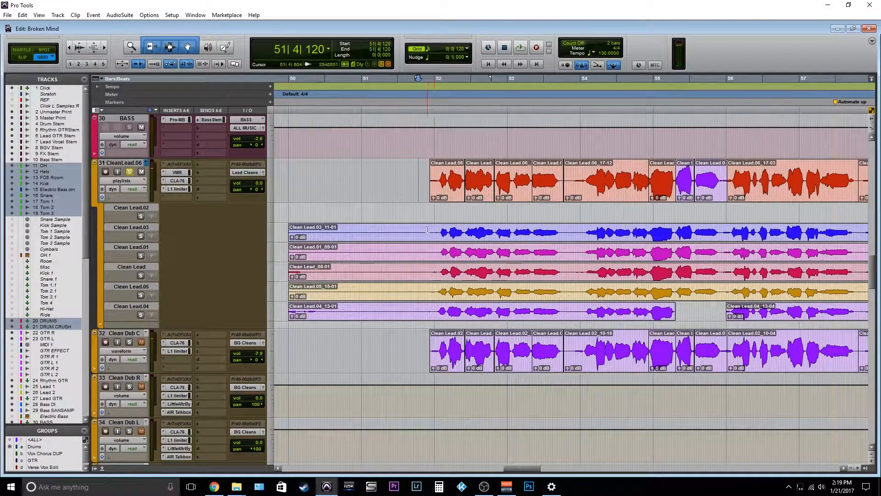
Split the Clean Lead.03 clip at 51|4|600 and 53|4|000, and select the piece between the splits.
key(ctrl+e)
click(565, 238)
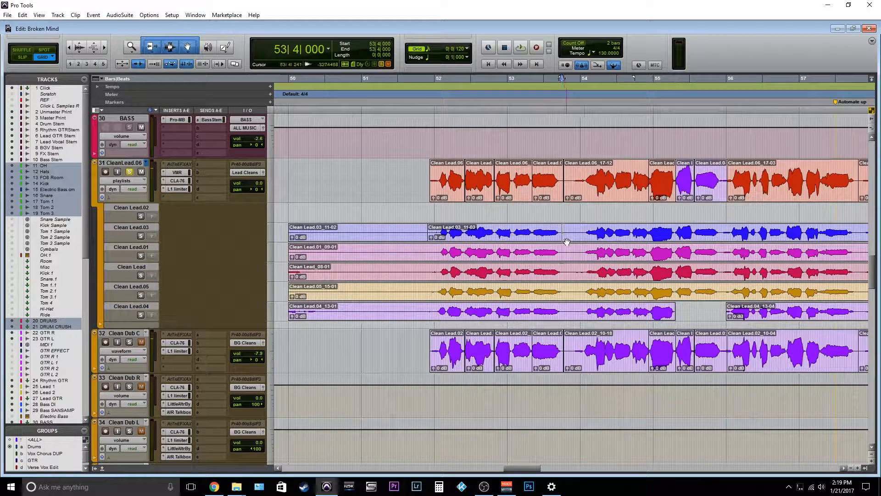
key(ctrl+e)
click(547, 241)
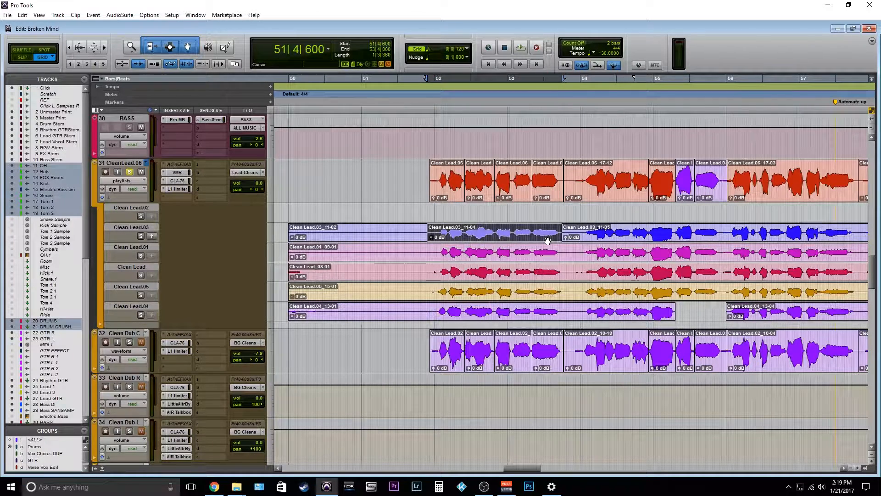
Try moving the separated Clean Lead.03 phrase up to the main lane, and undo back to the split piece in its take lane.
drag(548, 241, 552, 198)
key(ctrl+z)
key(ctrl+z)
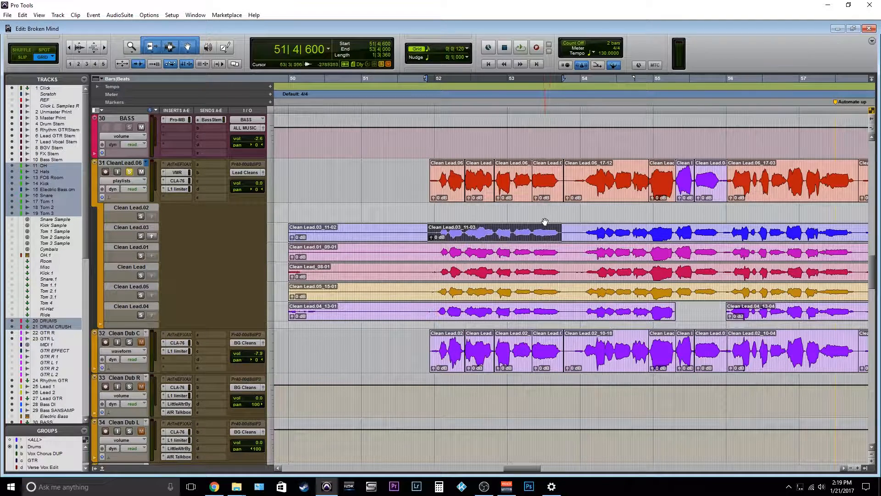
key(ctrl+shift+z)
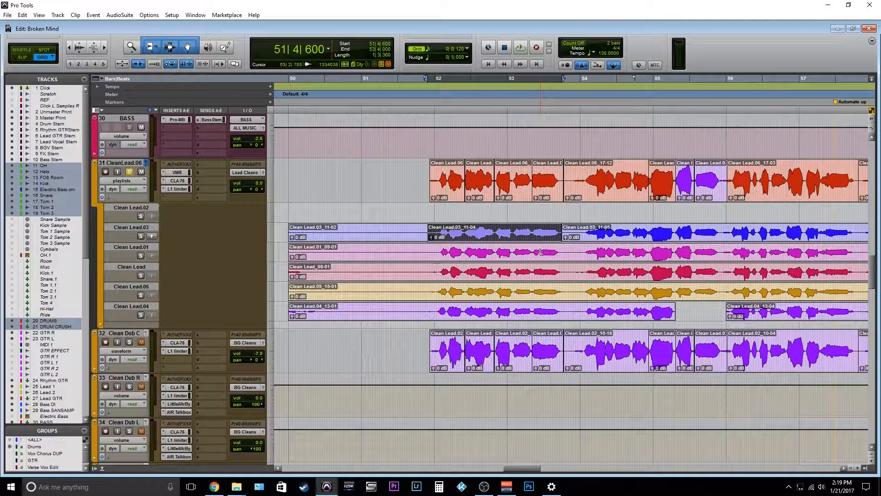
Cut the separated phrase from Clean Lead.03, paste it onto the main Clean Lead.06 lane at 51|4|720, and undo the paste.
key(Delete)
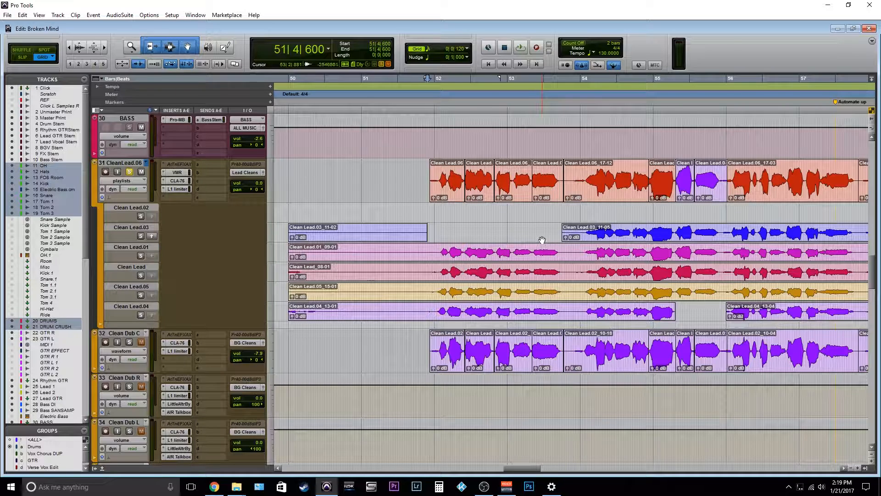
click(429, 174)
key(ctrl+v)
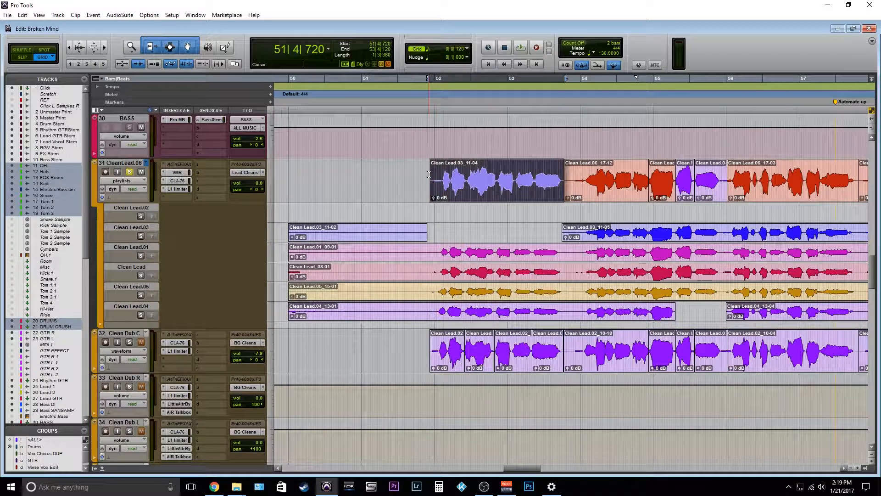
key(ctrl+z)
Create a new empty playlist on the Clean Lead track, replacing the .07 suffix of the suggested name with COMP.
click(146, 162)
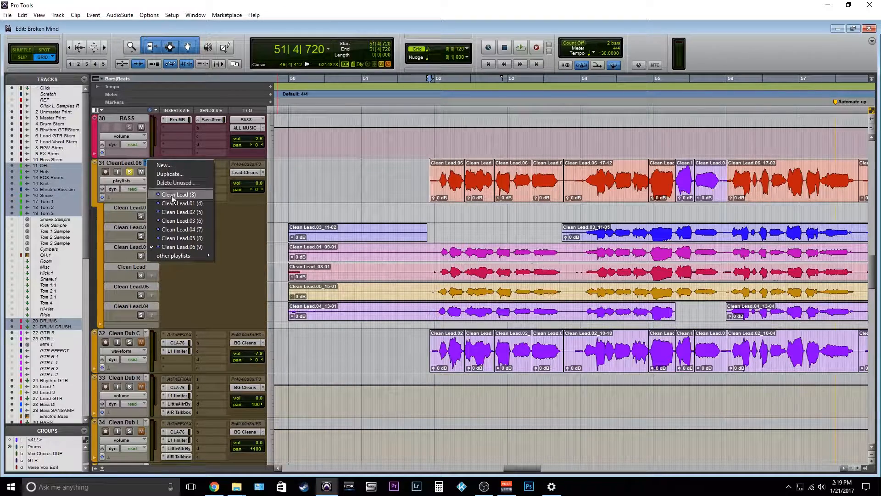
click(170, 165)
click(419, 170)
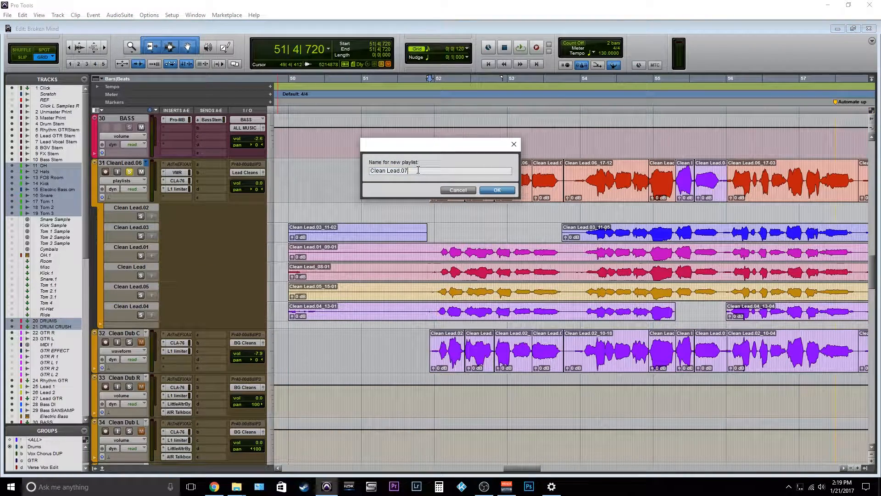
key(BackSpace)
key(BackSpace)
key(BackSpace)
text(COM)
key(Return)
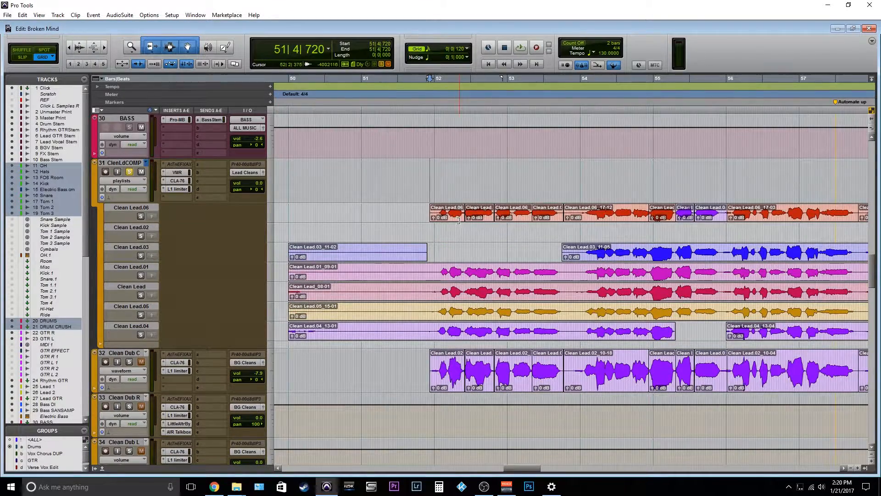
scroll(458, 220, right, 7)
scroll(458, 220, left, 6)
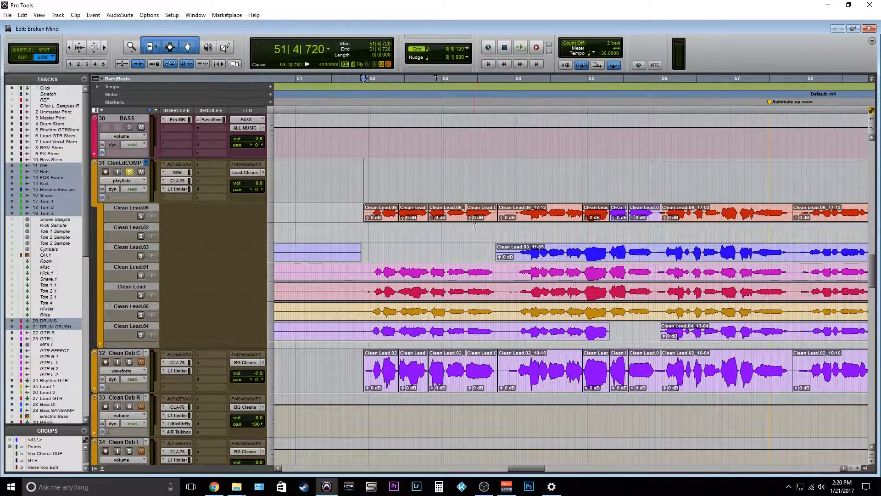
Move the Electric Bass.cm track out of the drum tracks to just above the BASS track, below Bass SANSAMP.
scroll(474, 225, right, 2)
scroll(409, 216, left, 5)
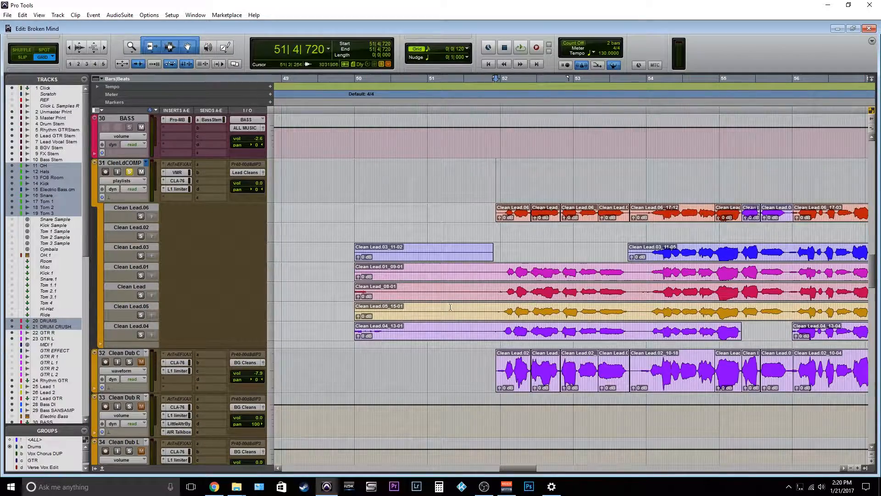
scroll(419, 317, up, 15)
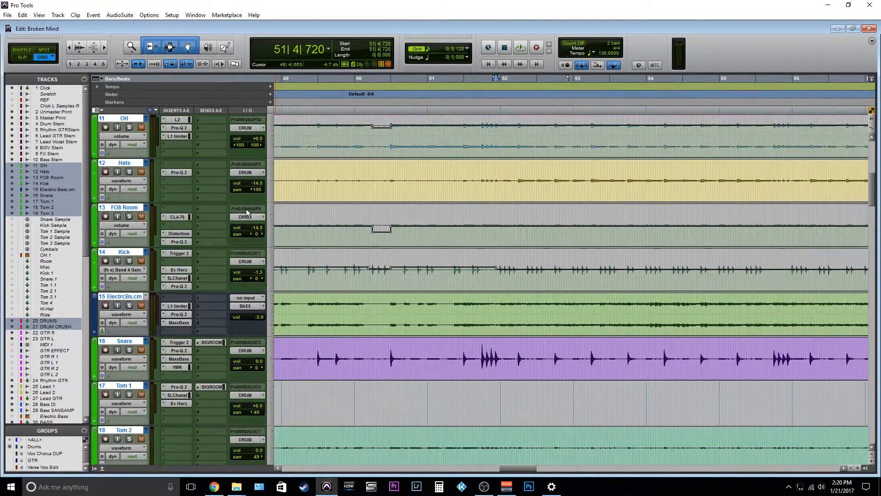
scroll(246, 209, up, 3)
scroll(138, 289, down, 6)
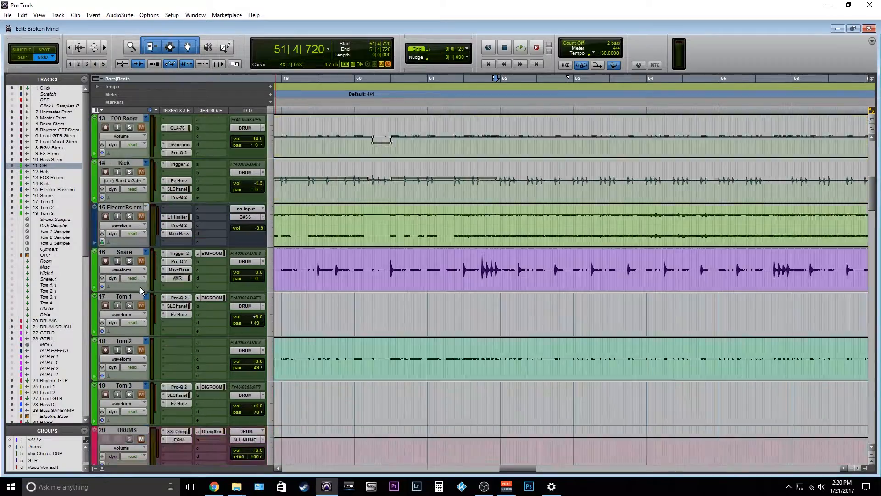
scroll(144, 279, up, 2)
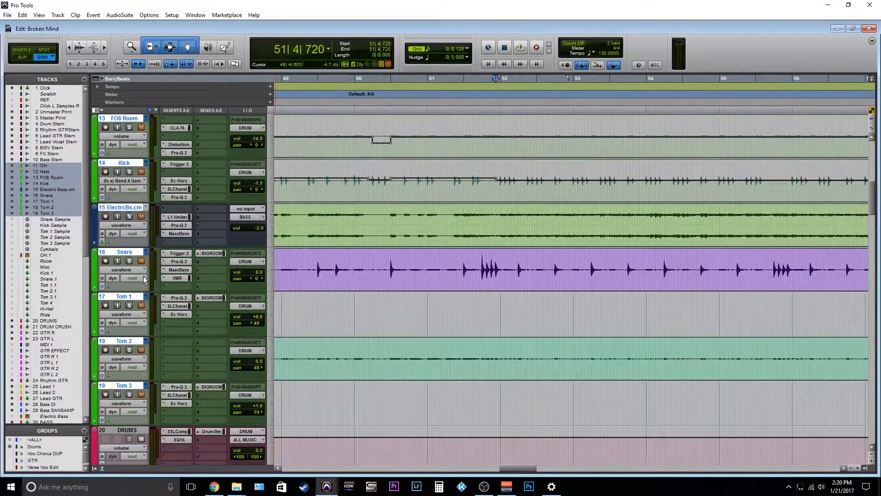
click(124, 208)
drag(124, 207, 115, 362)
scroll(122, 328, up, 12)
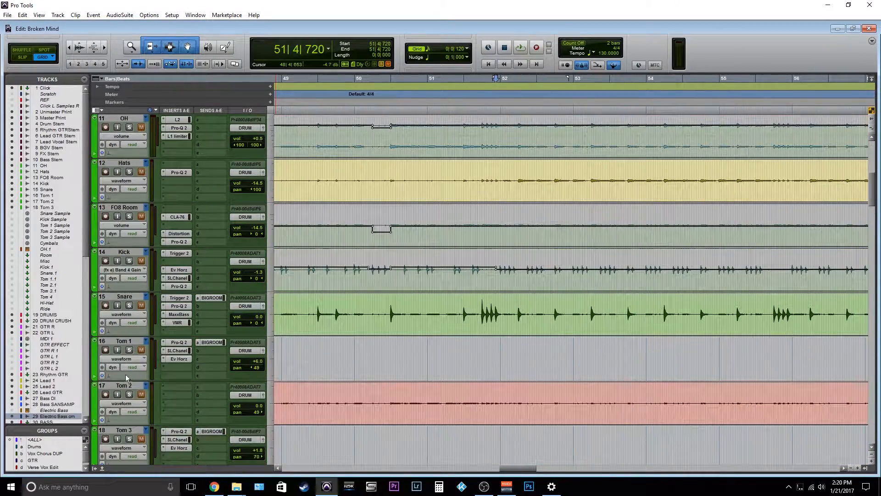
Select all the drum tracks from OH through Tom 3.
click(124, 431)
scroll(135, 321, up, 5)
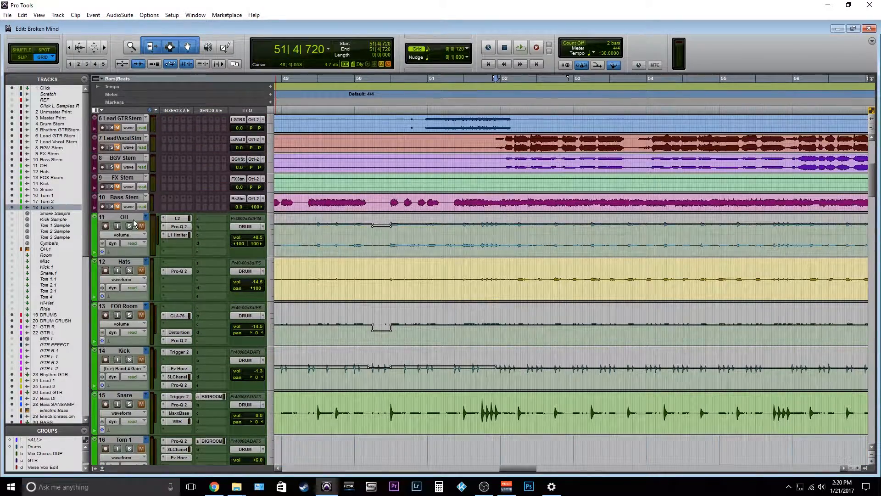
shift+click(141, 219)
click(142, 219)
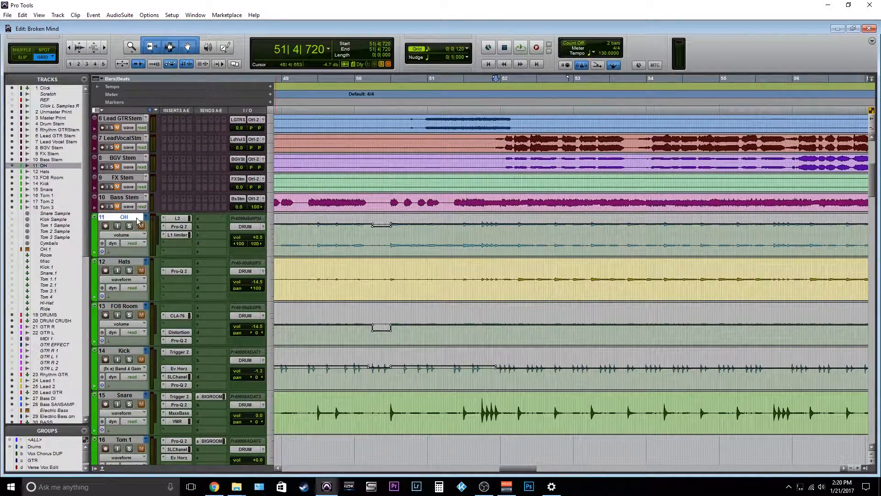
scroll(115, 311, down, 5)
shift+click(134, 385)
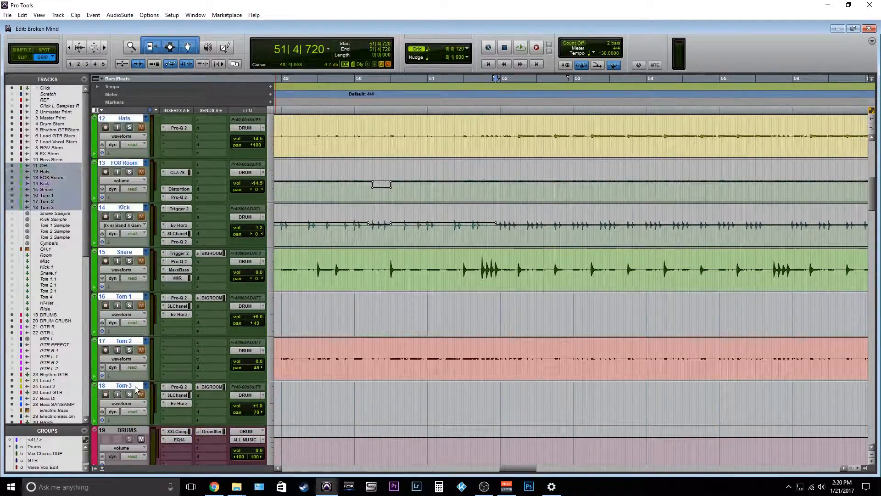
Switch the selected drum tracks to their .01 playlists and view the full length of the song.
click(147, 386)
click(171, 430)
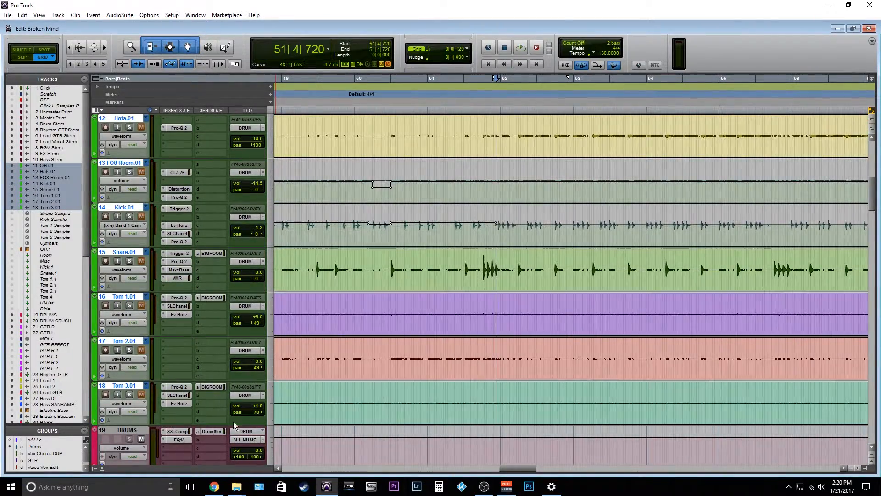
key(r)
key(r)
key(r)
key(r)
key(r)
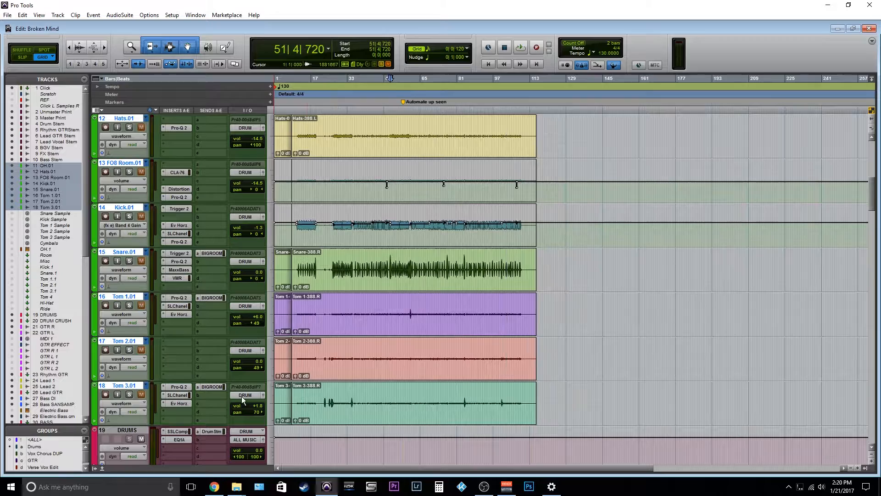
Step the selected drum tracks through their .02 and .03 playlists, and return them to the original unnumbered playlists.
click(146, 386)
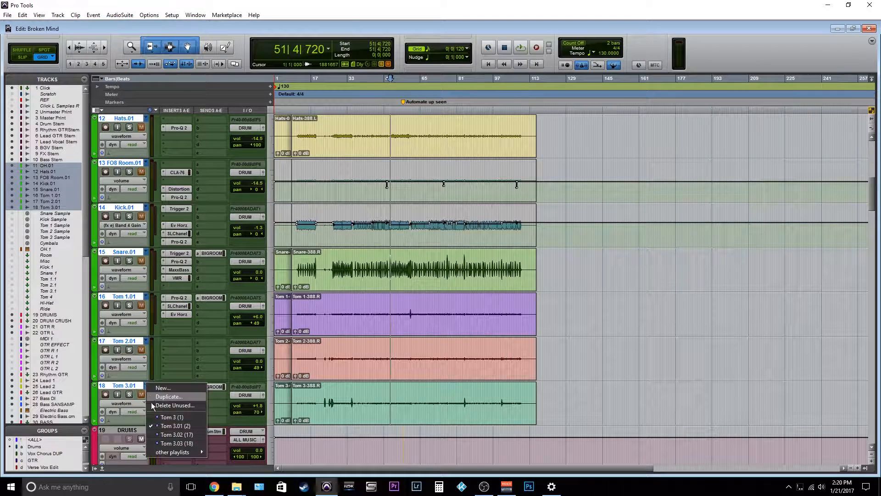
click(159, 434)
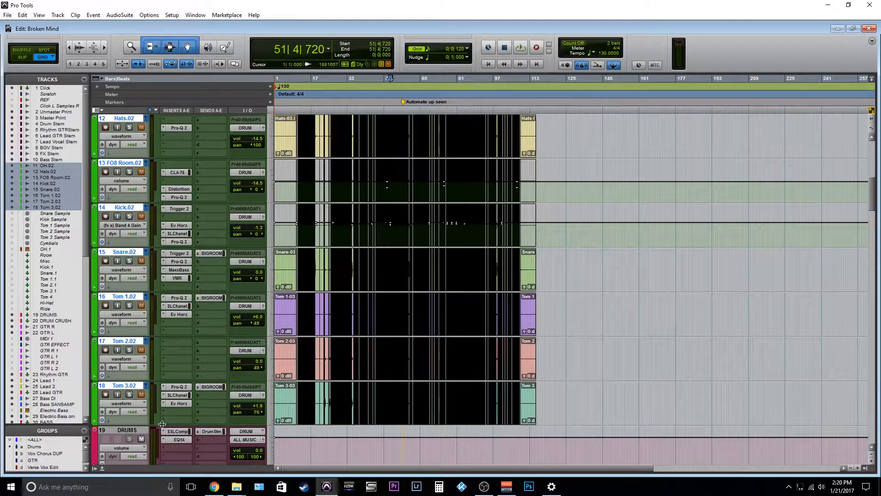
click(147, 386)
click(161, 444)
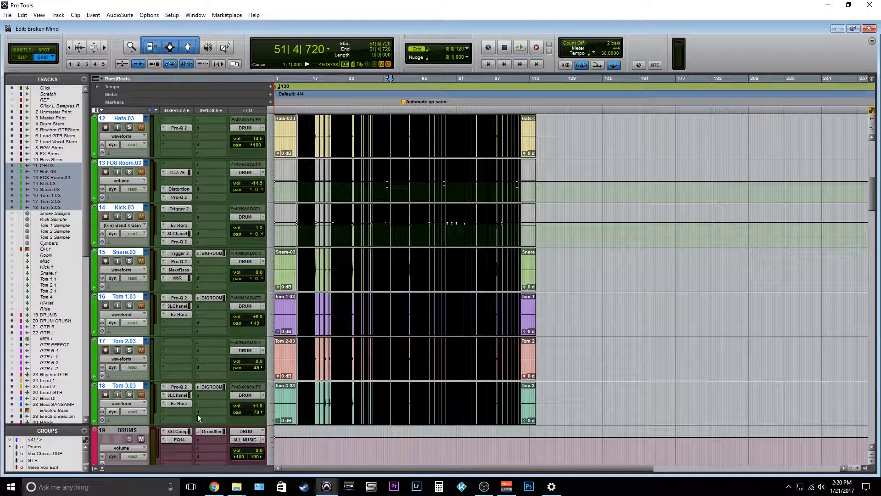
click(146, 389)
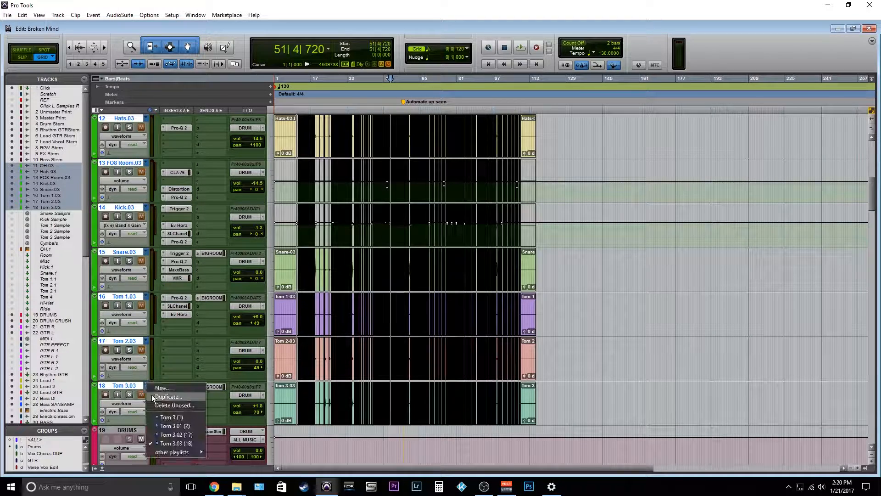
click(171, 420)
Examine the Clean Lead take lanes more closely around bar 23.
scroll(346, 275, down, 10)
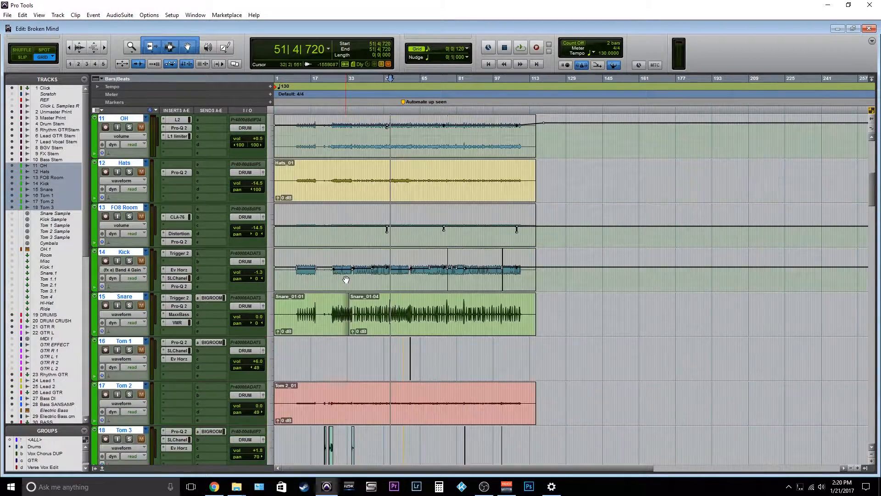
scroll(346, 279, down, 4)
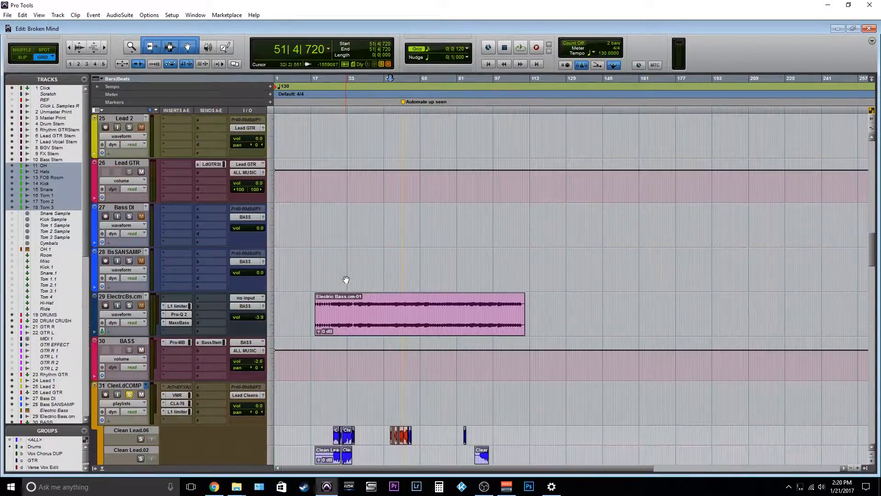
scroll(336, 272, down, 3)
scroll(330, 277, up, 3)
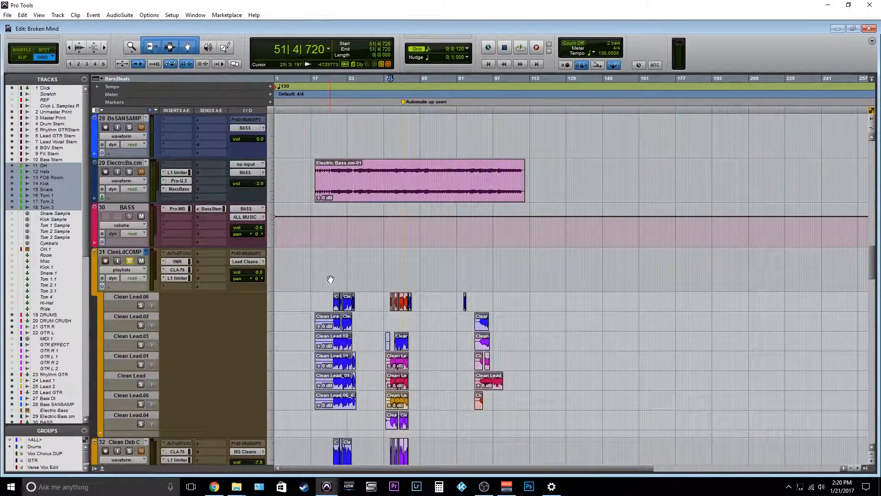
click(328, 300)
key(t)
key(t)
key(t)
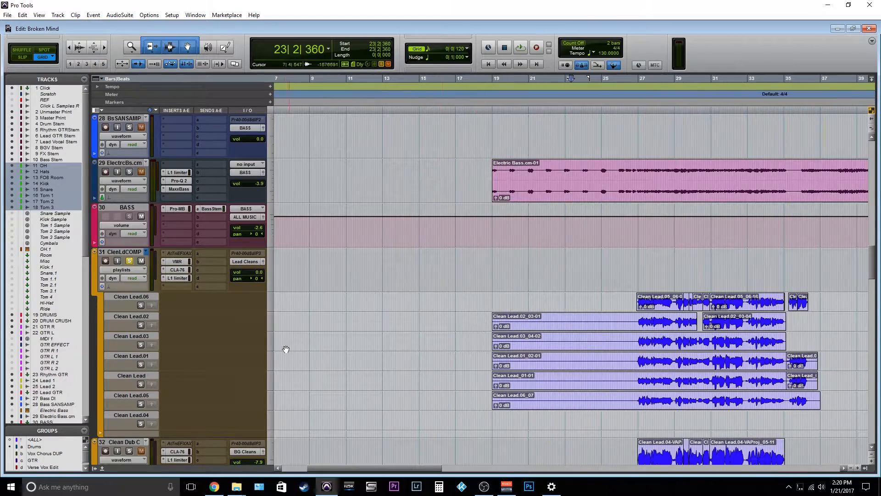
Switch the main lane of the Clean Lead track from the COMP playlist to Clean Lead.06.
drag(494, 263, 513, 262)
click(587, 271)
scroll(650, 274, right, 3)
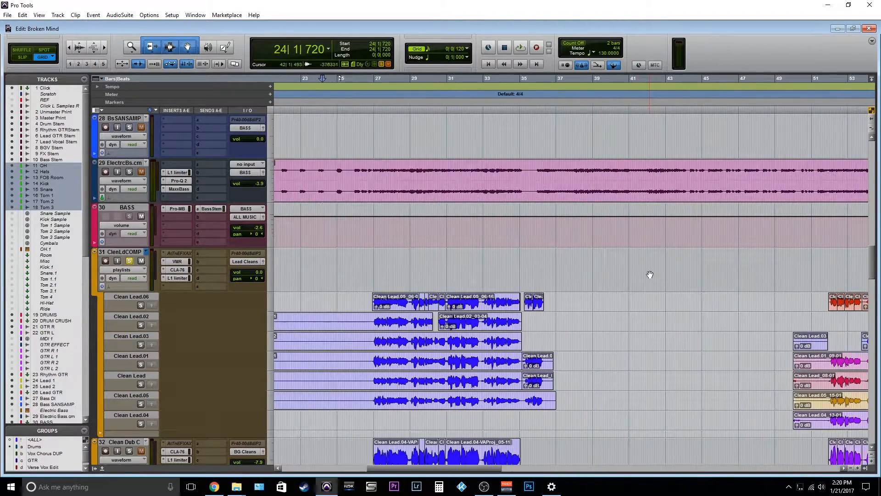
scroll(540, 293, down, 4)
scroll(458, 308, up, 3)
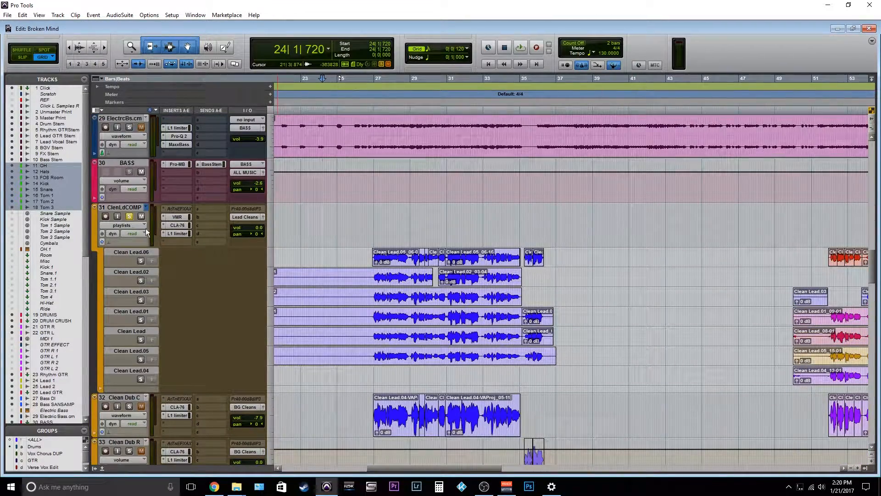
click(145, 207)
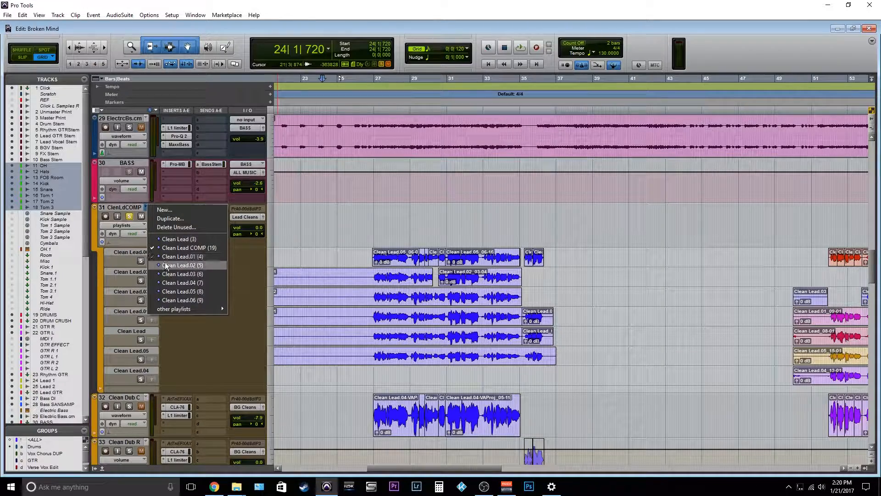
click(182, 300)
Collapse the take lanes of the Clean Lead.06 track by changing its track view from playlists to waveform.
scroll(380, 309, left, 3)
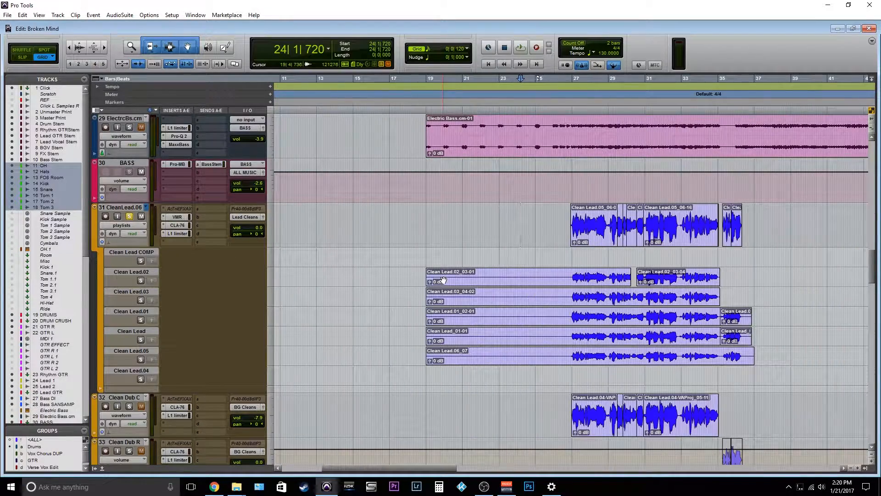
scroll(443, 280, down, 2)
scroll(443, 280, up, 1)
scroll(470, 275, right, 3)
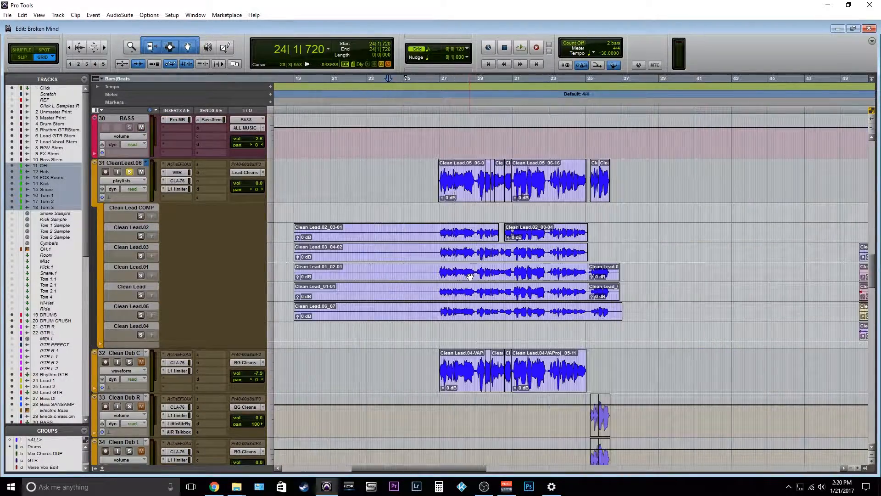
click(139, 181)
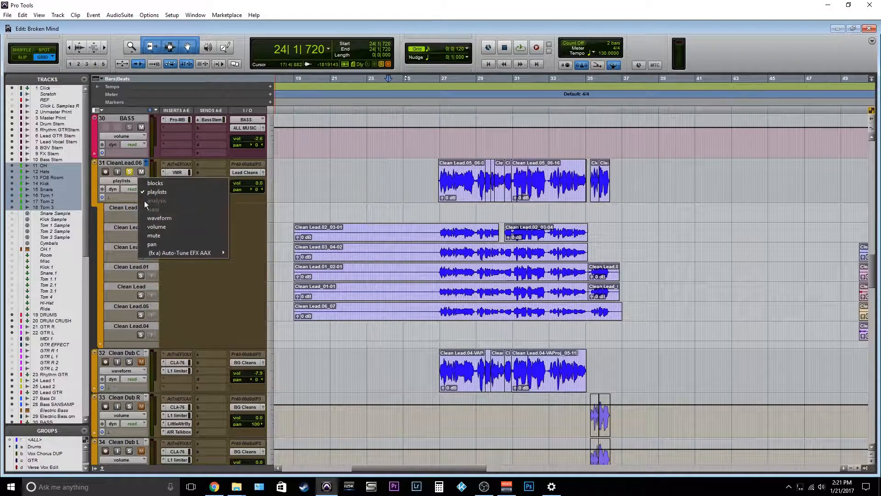
click(156, 220)
scroll(410, 268, up, 2)
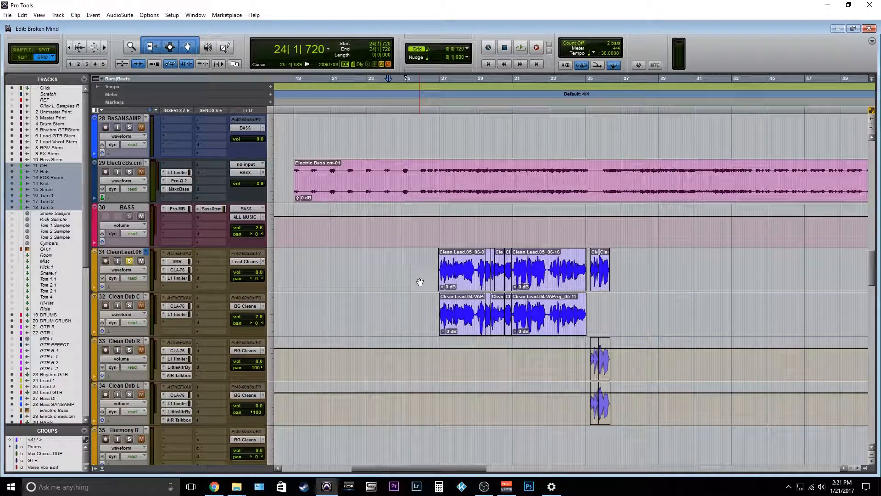